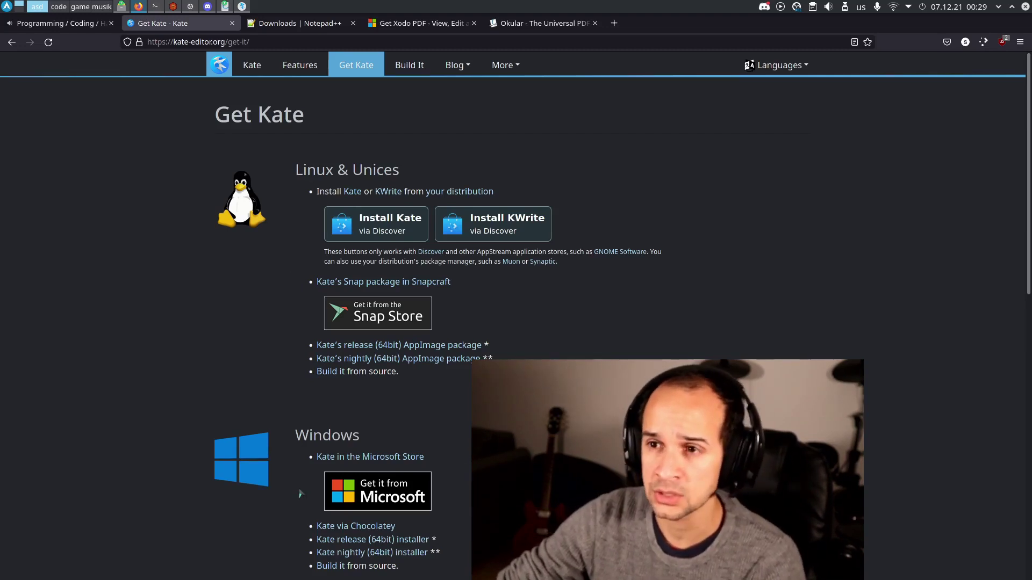
Browse the Notepad++ downloads, Xodo PDF store and Okular homepage tabs in Firefox
{"action": "left_click", "coordinate": [297, 24]}
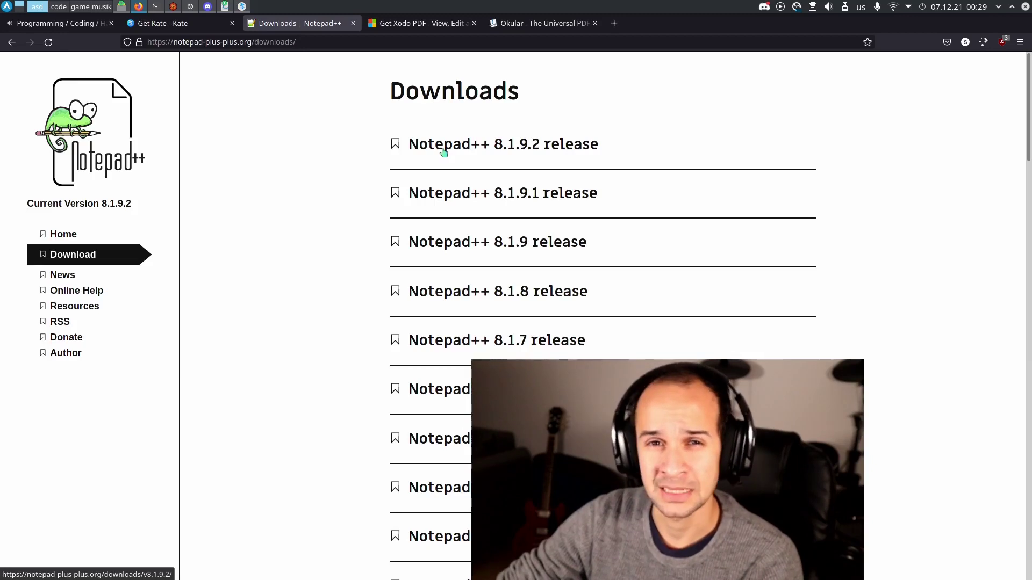
{"action": "left_click", "coordinate": [448, 25]}
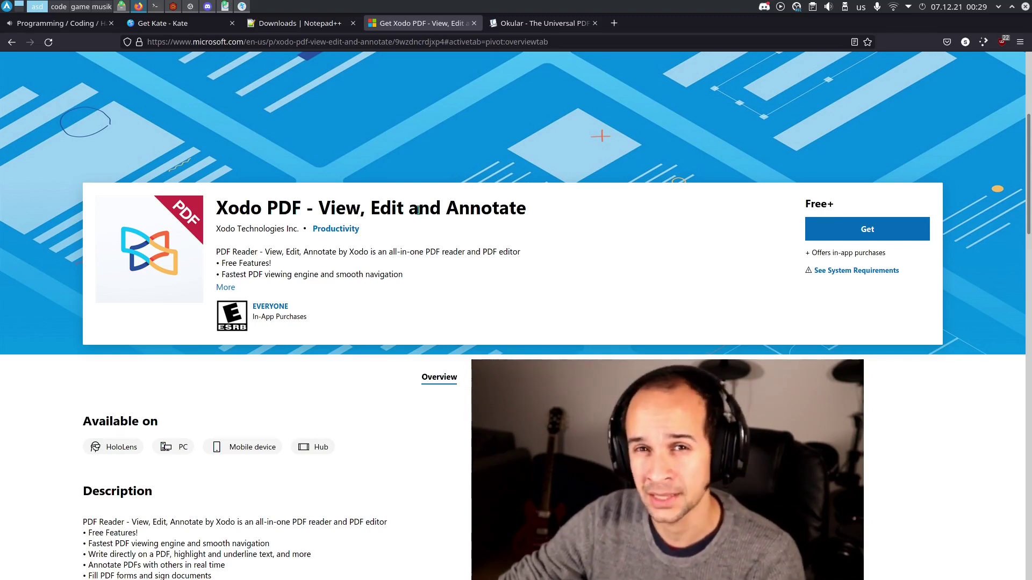
{"action": "left_click", "coordinate": [539, 30]}
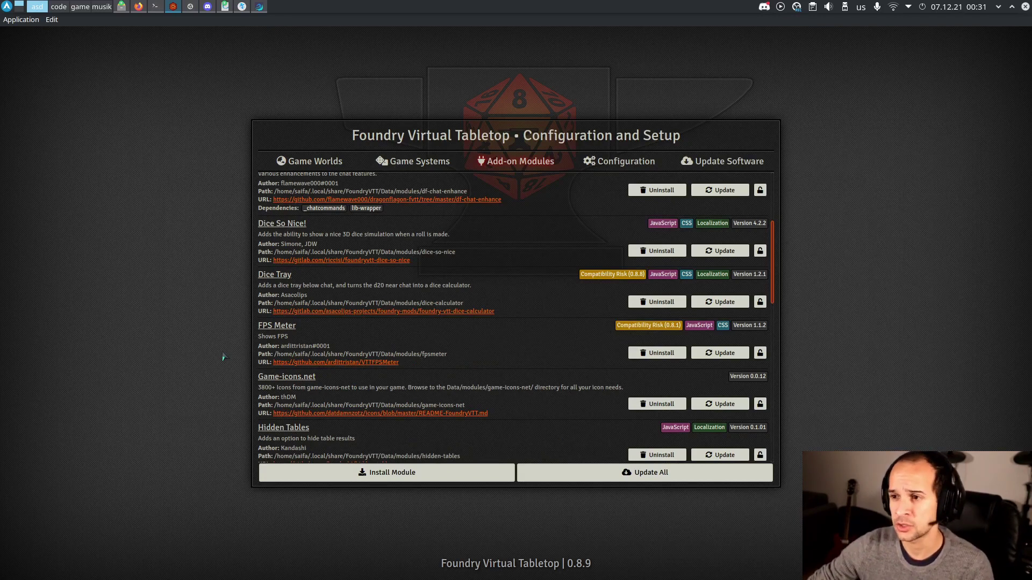
Filter the module installer for 'EasyTa' and install EasyTable by Blitz
{"action": "left_click", "coordinate": [422, 474]}
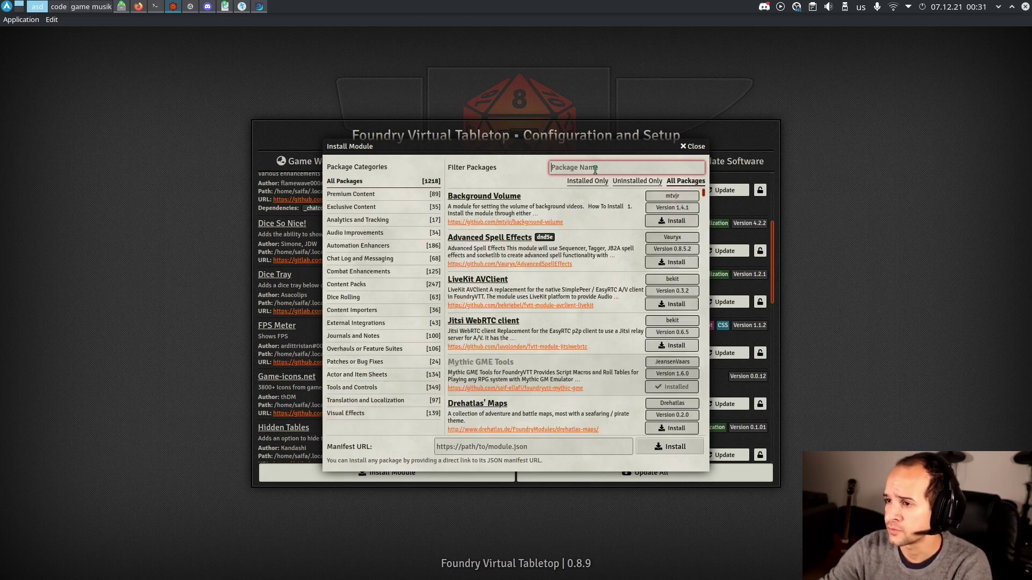
{"action": "type", "text": "Easy"}
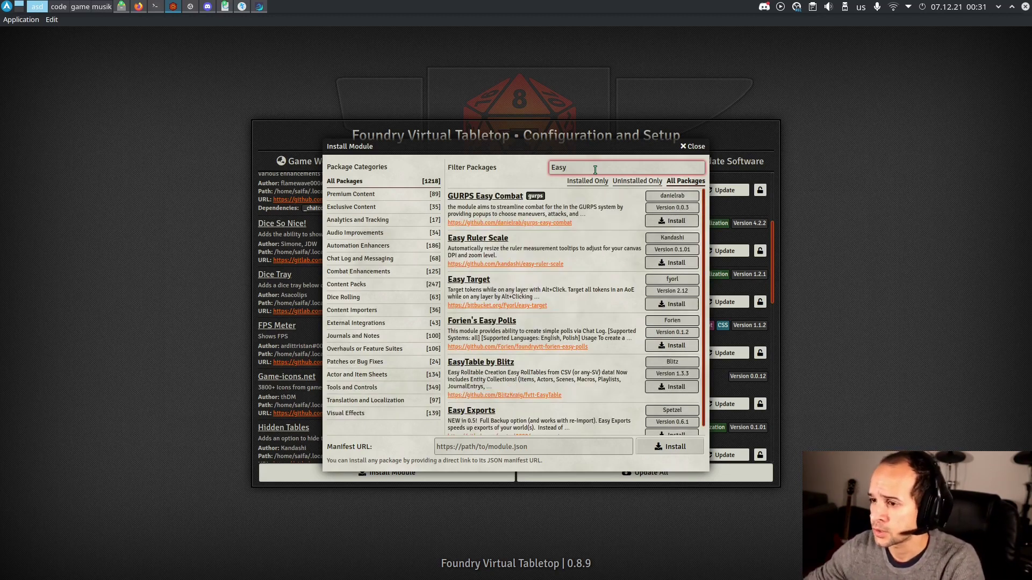
{"action": "type", "text": "Tab"}
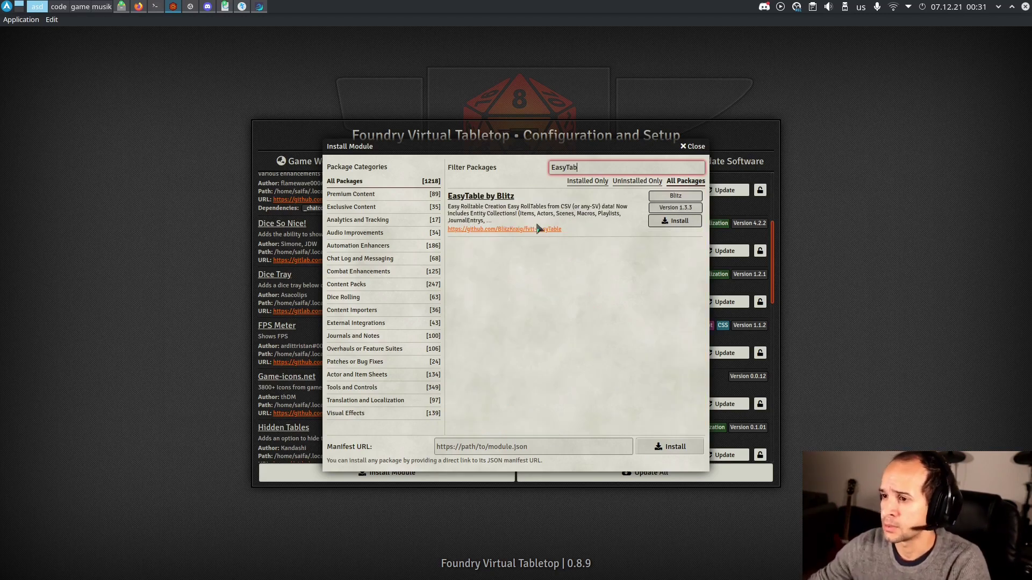
{"action": "left_click", "coordinate": [690, 225]}
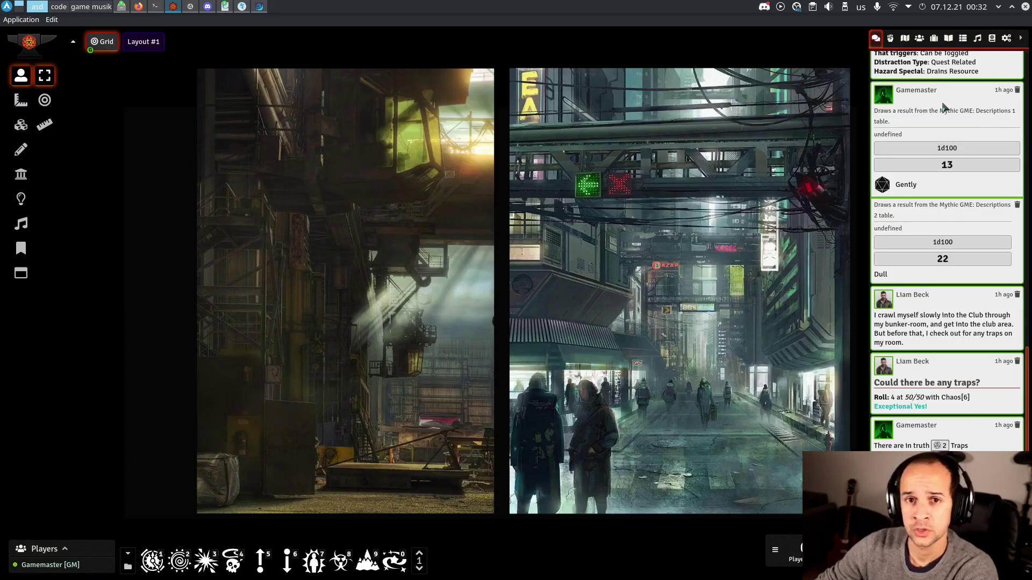
Confirm EasyTable is active in the world's Manage Modules list
{"action": "left_click", "coordinate": [1005, 38]}
{"action": "left_click", "coordinate": [943, 160]}
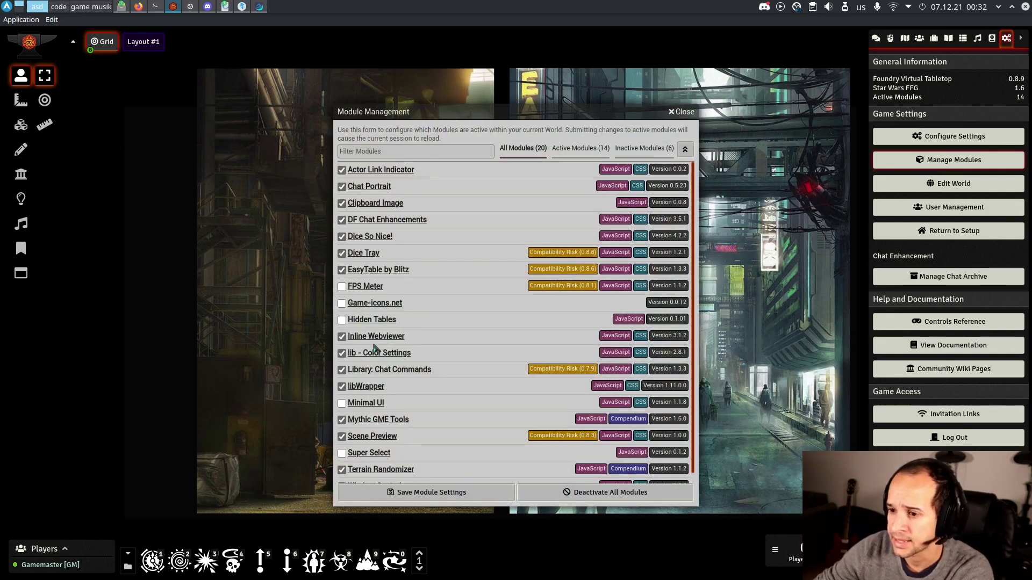
{"action": "scroll", "coordinate": [376, 357], "scroll_direction": "down", "scroll_amount": 1}
{"action": "scroll", "coordinate": [378, 293], "scroll_direction": "up", "scroll_amount": 1}
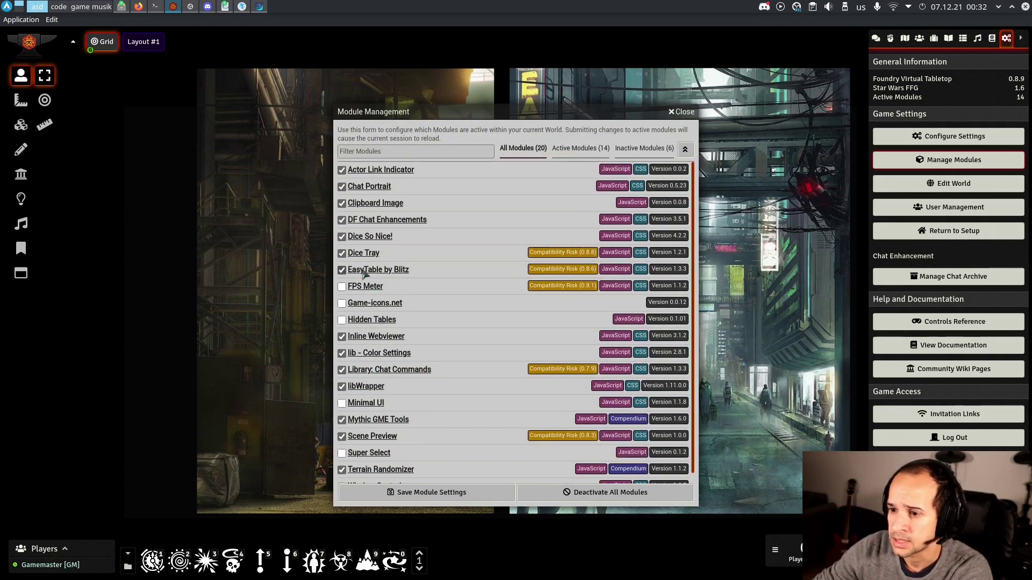
{"action": "left_click", "coordinate": [682, 112]}
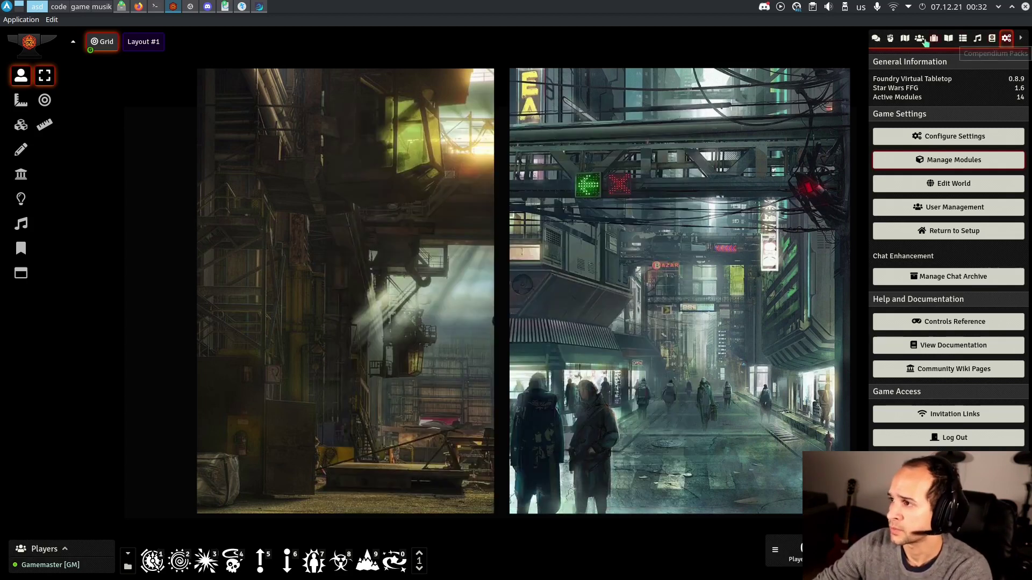
Open the EasyTable from Values form from Rollable Tables and inspect the sample values val1,val2,val3
{"action": "left_click", "coordinate": [963, 38]}
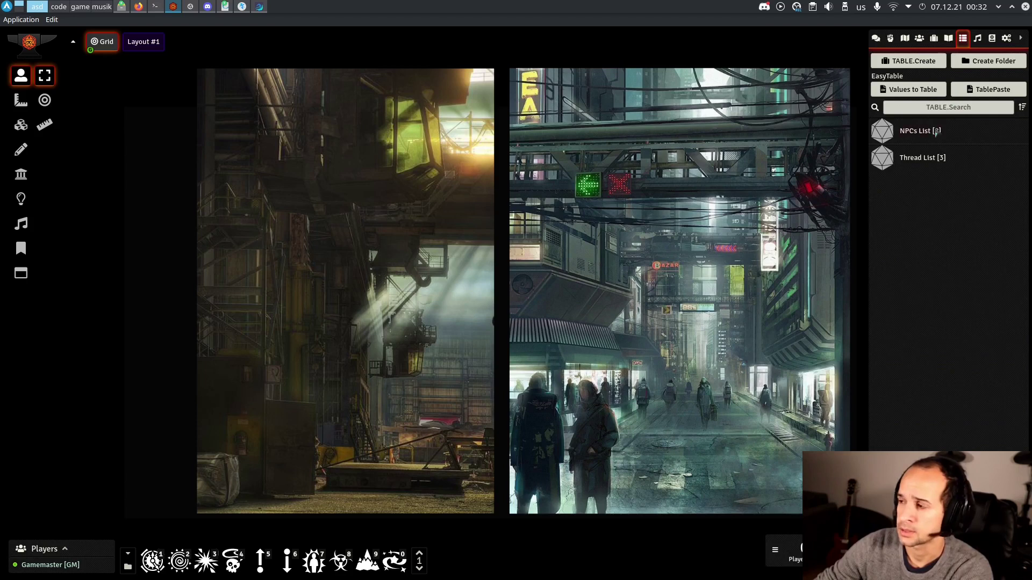
{"action": "left_click", "coordinate": [912, 90]}
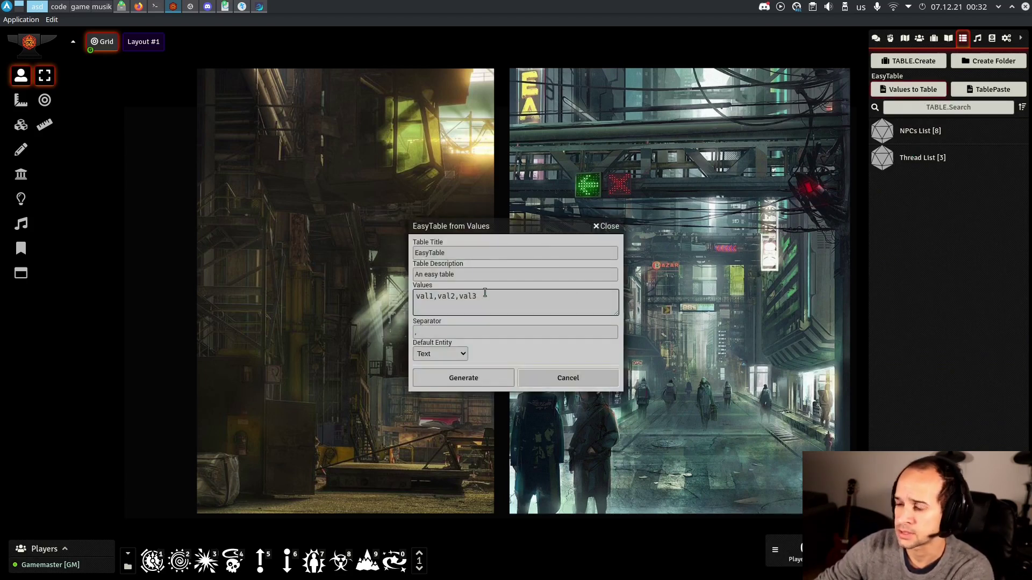
{"action": "left_click_drag", "start_coordinate": [475, 296], "coordinate": [397, 301]}
{"action": "left_click", "coordinate": [428, 306]}
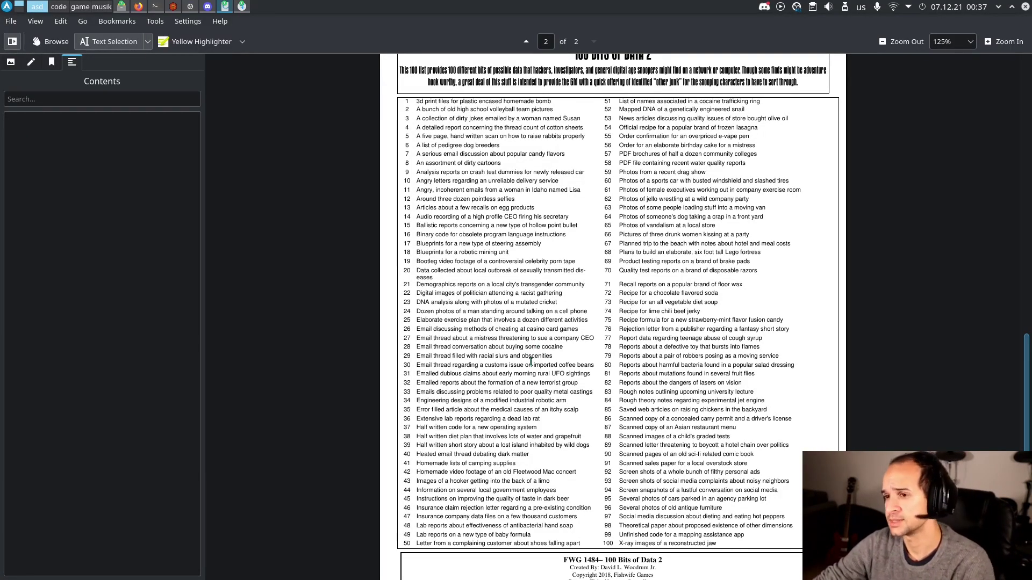
Select items 1–50 of the '100 Bits of Data 2' PDF list and bring up the launcher
{"action": "scroll", "coordinate": [532, 141], "scroll_direction": "up", "scroll_amount": 1}
{"action": "scroll", "coordinate": [546, 234], "scroll_direction": "down", "scroll_amount": 1}
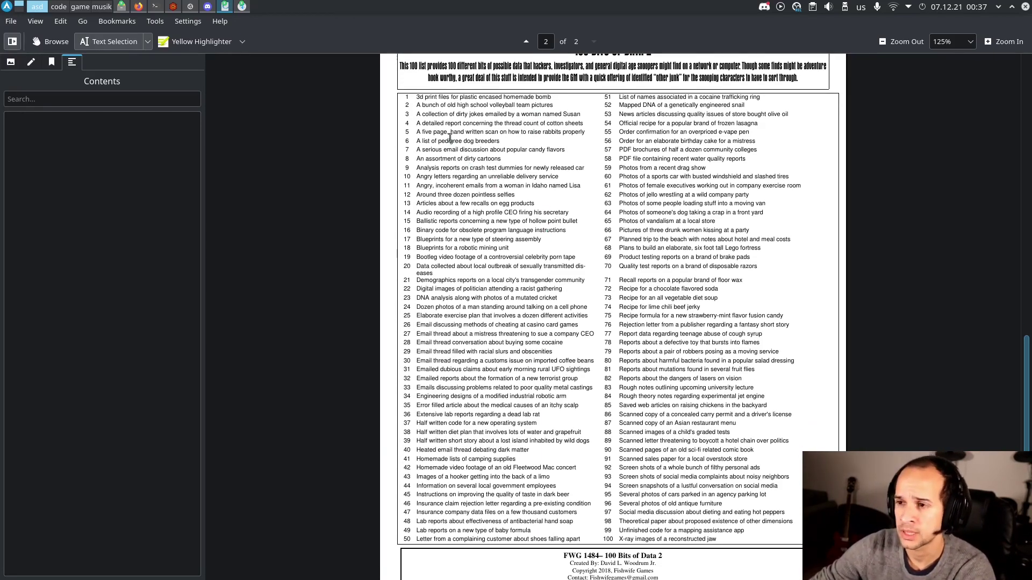
{"action": "left_click_drag", "start_coordinate": [417, 100], "coordinate": [584, 540]}
{"action": "key", "text": "ctrl+c"}
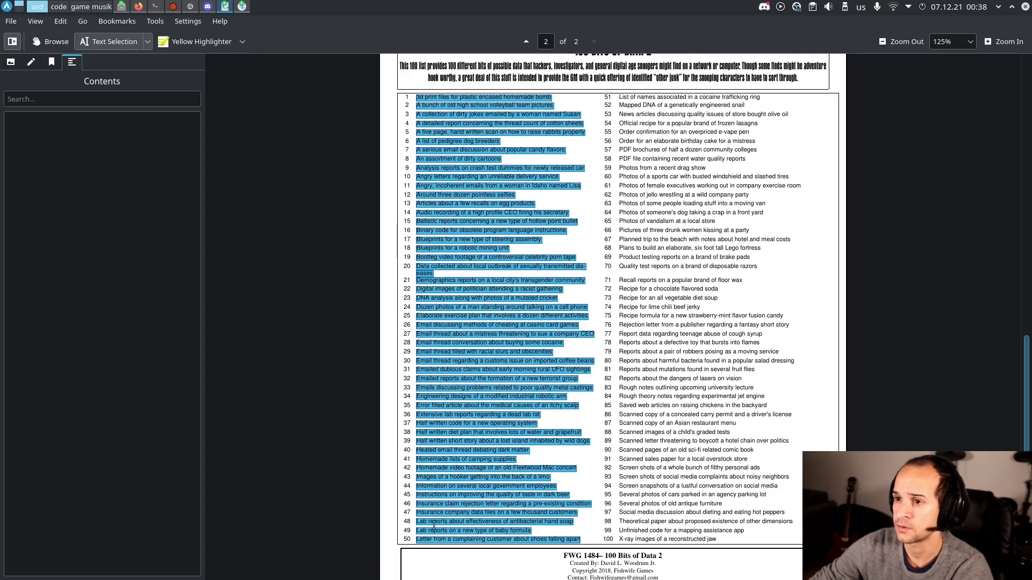
{"action": "key", "text": "super"}
Launch Kate, paste items 1–50 into a new document and rejoin 'diseases' on line 20
{"action": "type", "text": "kate"}
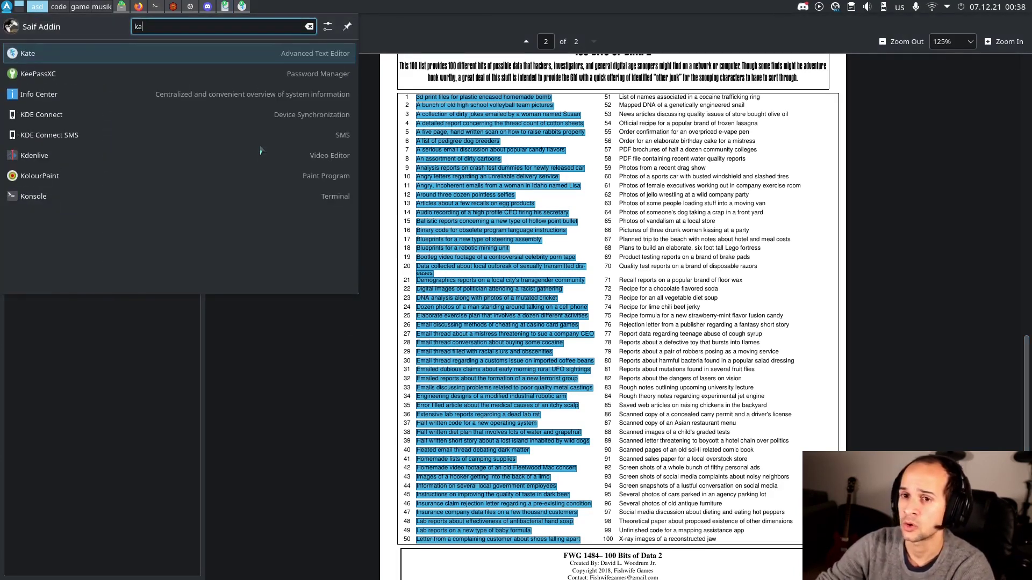
{"action": "key", "text": "ctrl+v"}
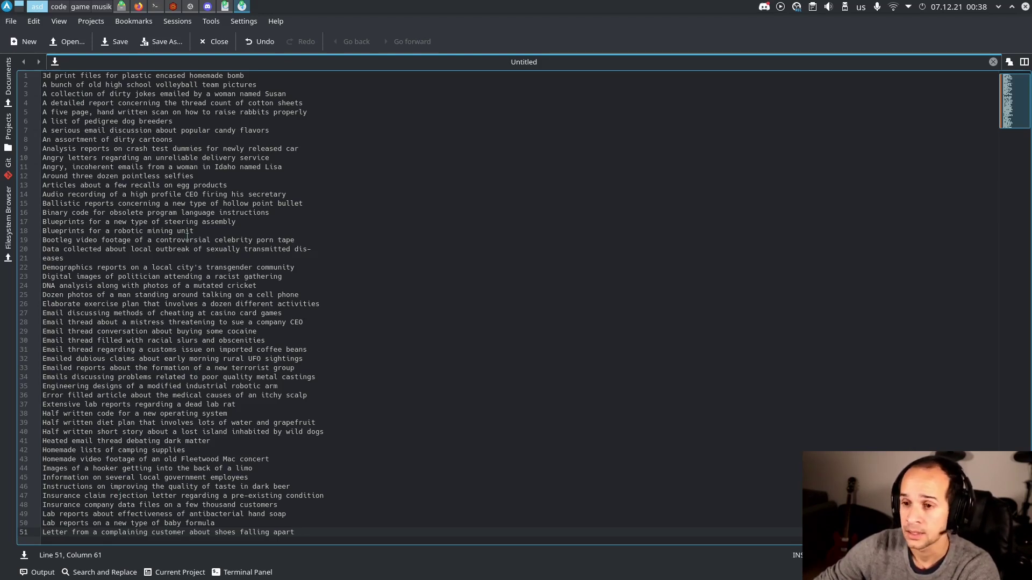
{"action": "left_click", "coordinate": [43, 259]}
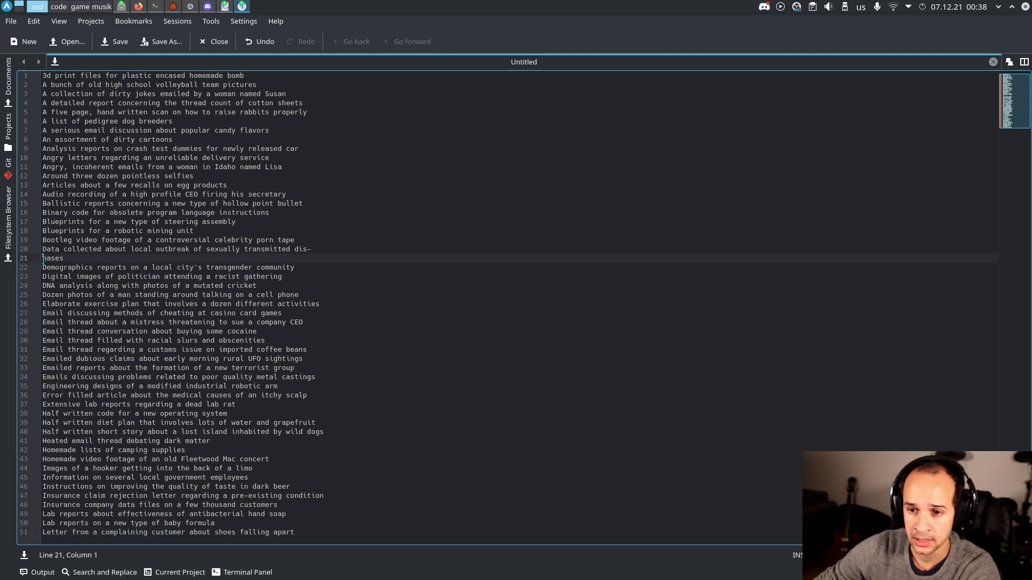
{"action": "key", "text": "BackSpace"}
{"action": "key", "text": "BackSpace"}
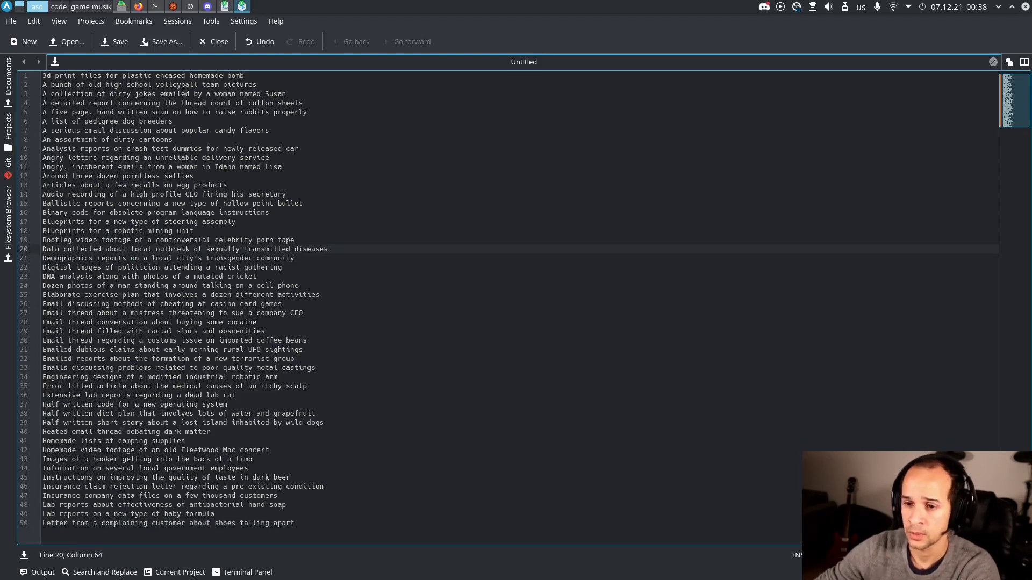
Select items 51–70 in the PDF list
{"action": "left_click", "coordinate": [366, 279]}
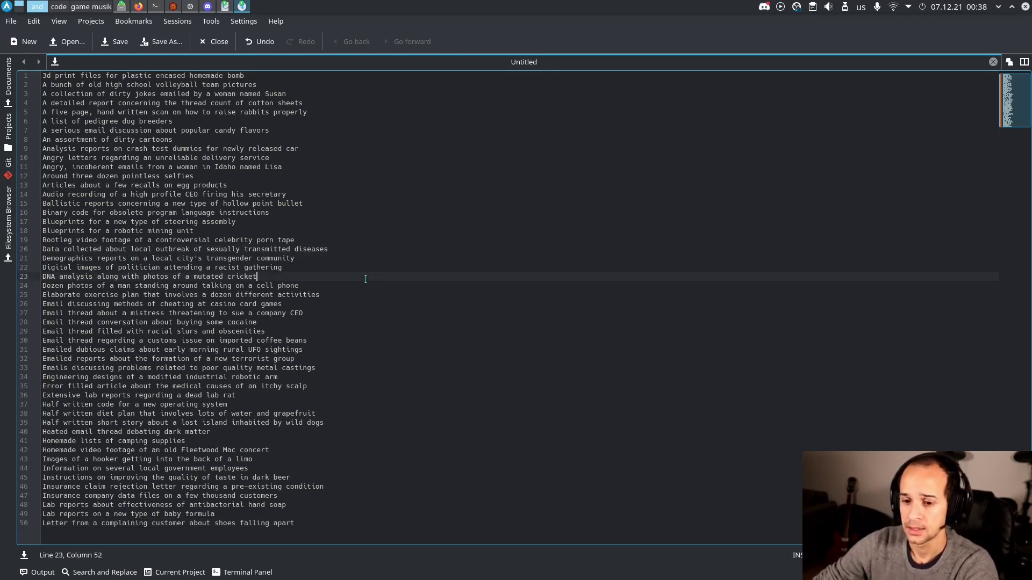
{"action": "key", "text": "alt+Tab"}
{"action": "left_click_drag", "start_coordinate": [618, 96], "coordinate": [767, 270]}
{"action": "key", "text": "ctrl+c"}
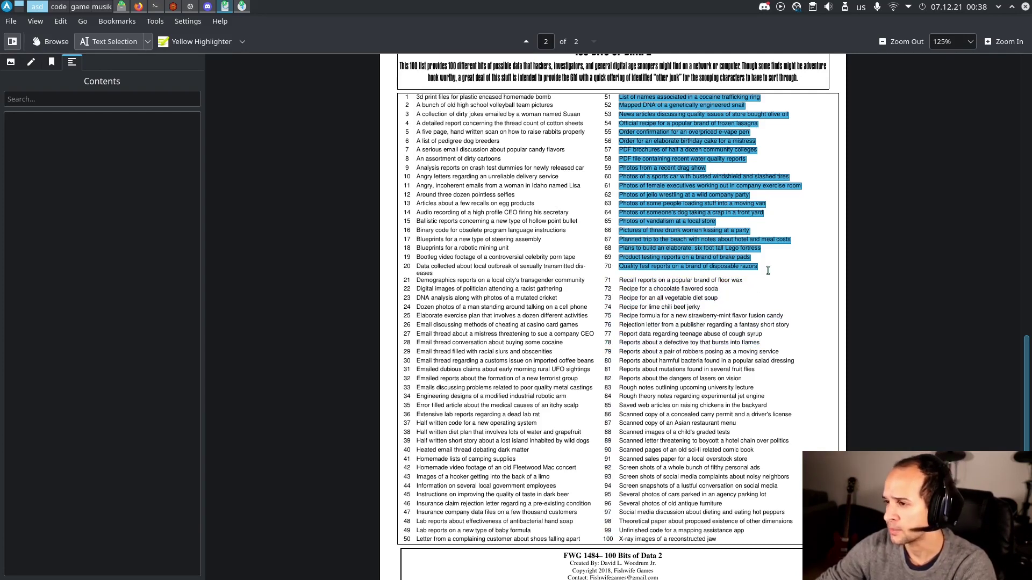
Paste items 51–70 on a new line below item 50 in Kate
{"action": "key", "text": "alt+Tab"}
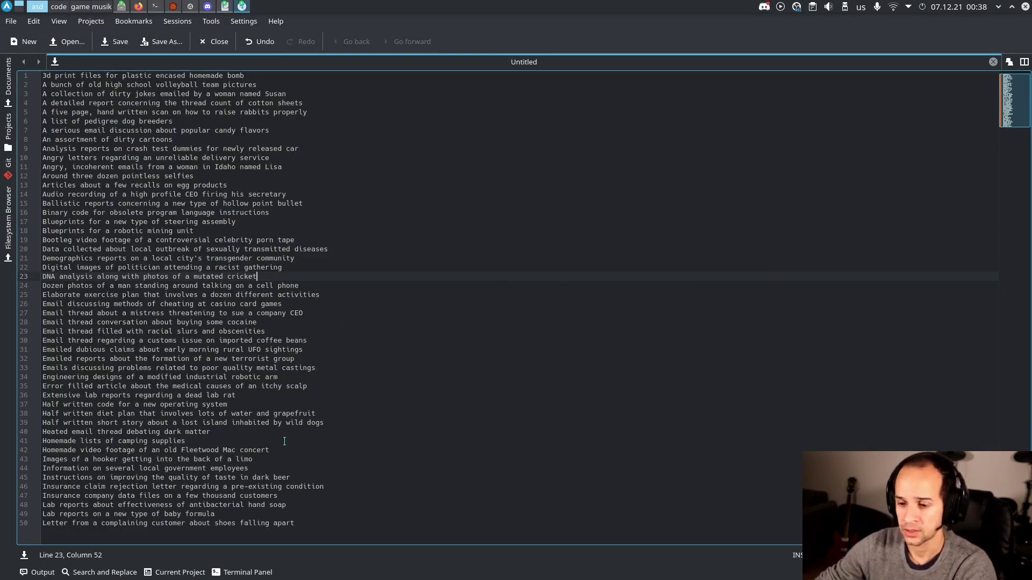
{"action": "key", "text": "ctrl+End"}
{"action": "key", "text": "Return"}
{"action": "key", "text": "ctrl+v"}
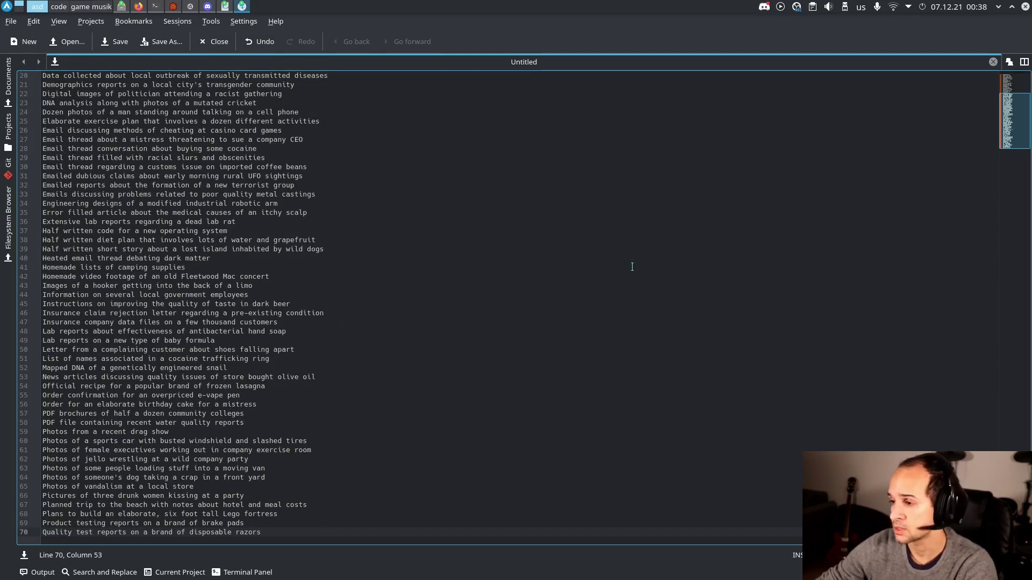
Copy items 71–100 from the PDF and paste them at the end of the Kate list
{"action": "key", "text": "alt+Tab"}
{"action": "left_click_drag", "start_coordinate": [616, 280], "coordinate": [721, 537]}
{"action": "key", "text": "ctrl+c"}
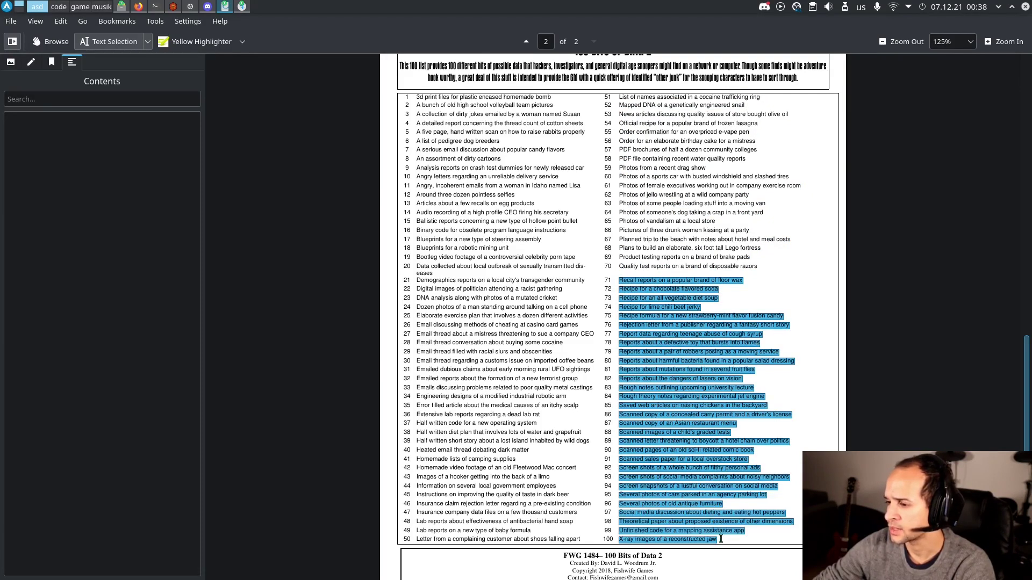
{"action": "key", "text": "alt+Tab"}
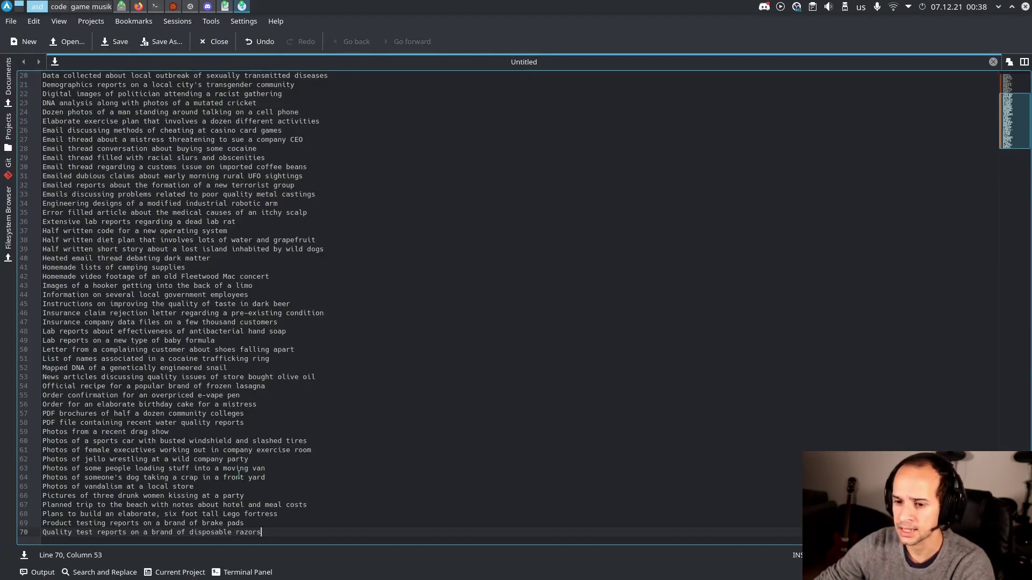
{"action": "key", "text": "ctrl+v"}
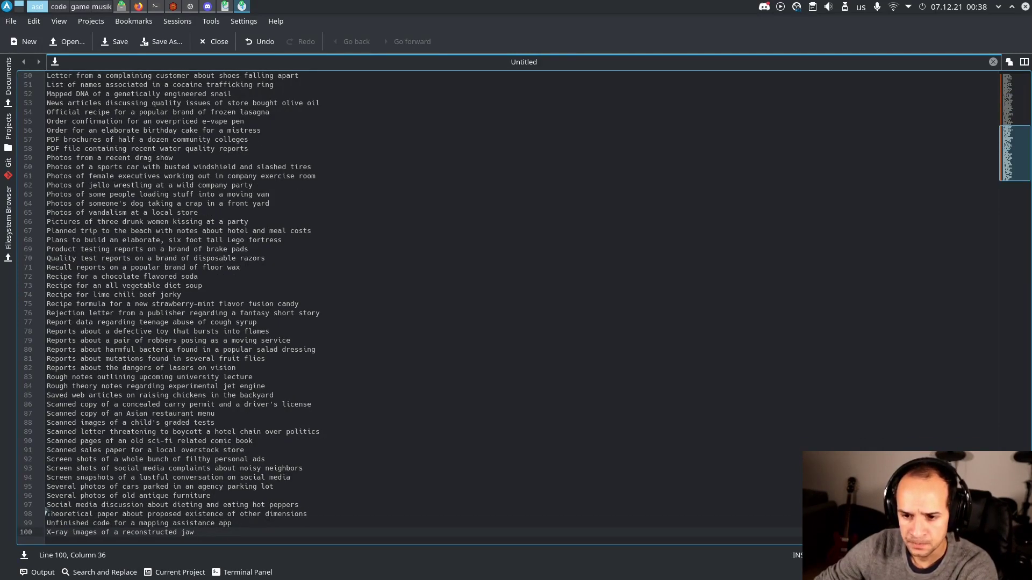
{"action": "scroll", "coordinate": [57, 409], "scroll_direction": "up", "scroll_amount": 8}
{"action": "scroll", "coordinate": [57, 408], "scroll_direction": "up", "scroll_amount": 8}
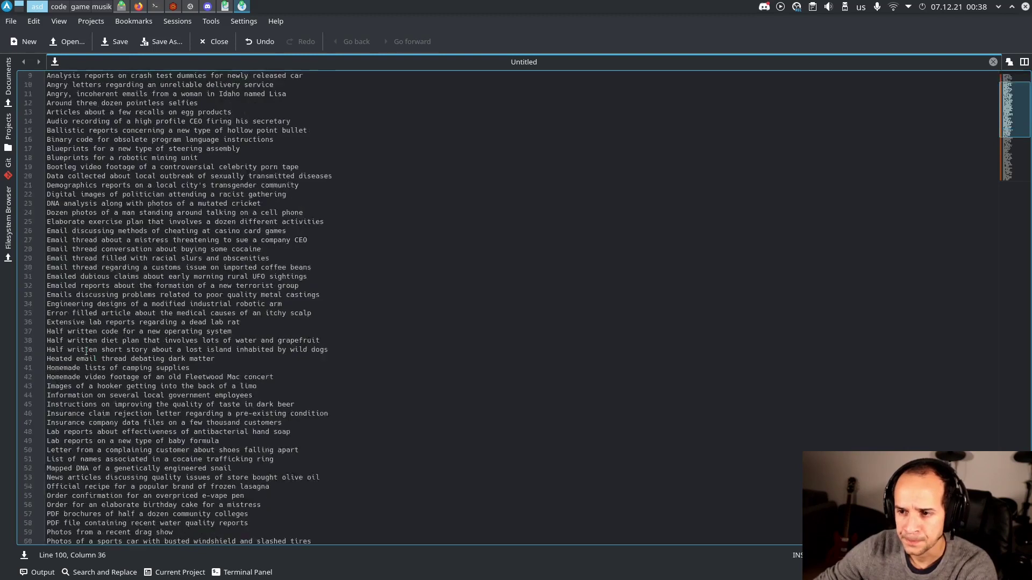
{"action": "scroll", "coordinate": [57, 408], "scroll_direction": "down", "scroll_amount": 16}
{"action": "scroll", "coordinate": [233, 169], "scroll_direction": "up", "scroll_amount": 16}
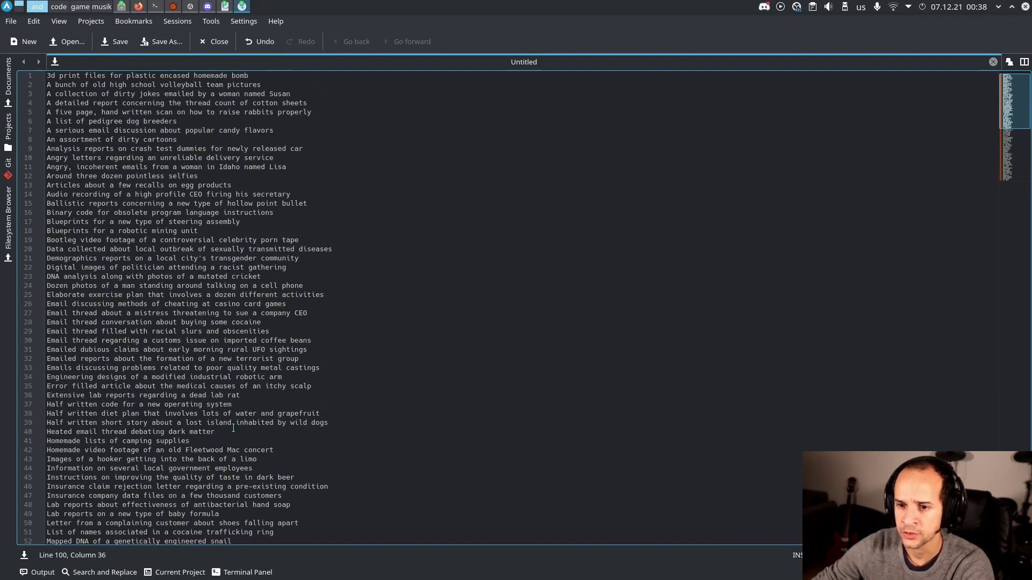
{"action": "left_click", "coordinate": [165, 138]}
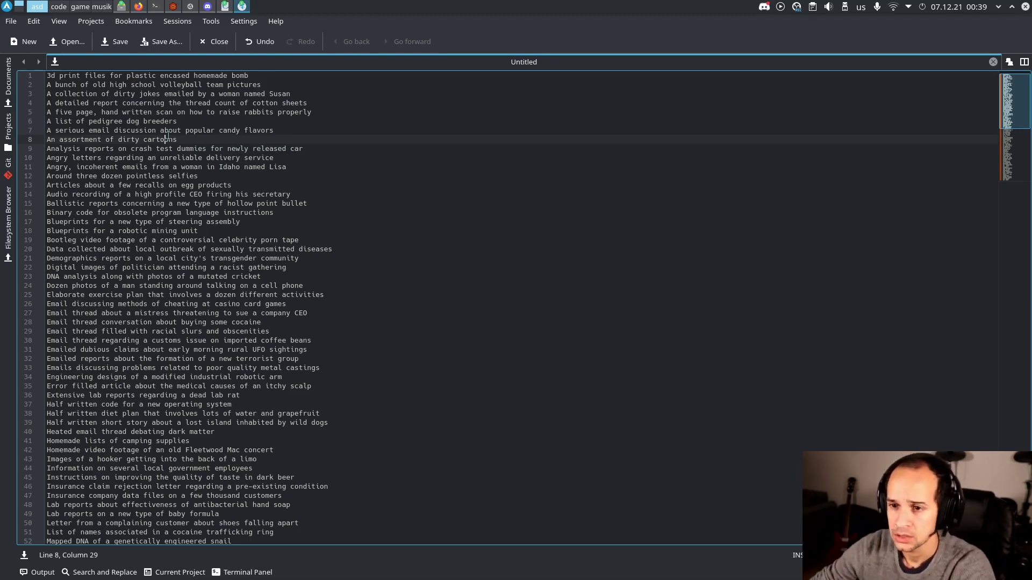
{"action": "left_click", "coordinate": [69, 168]}
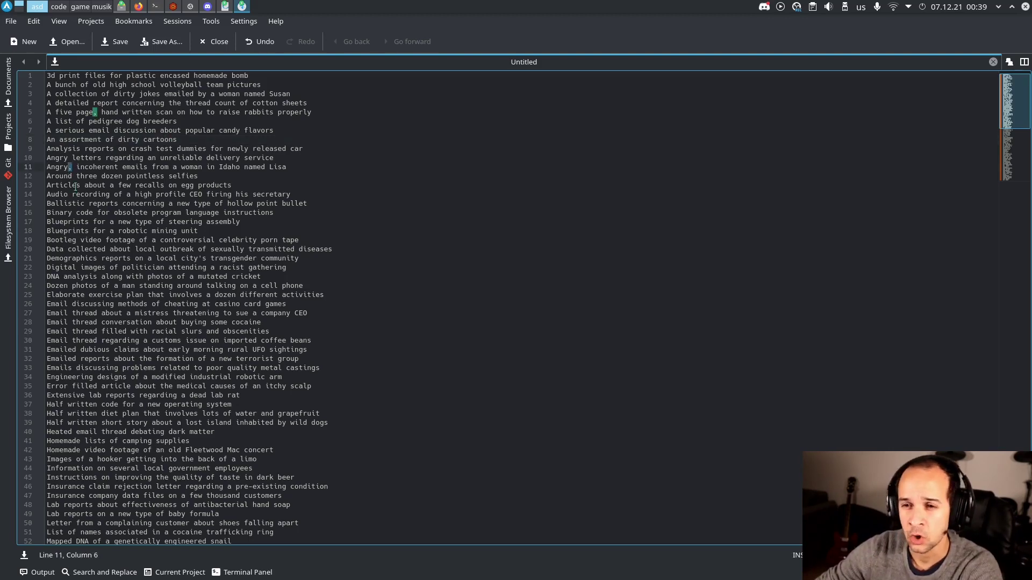
{"action": "left_click", "coordinate": [93, 113]}
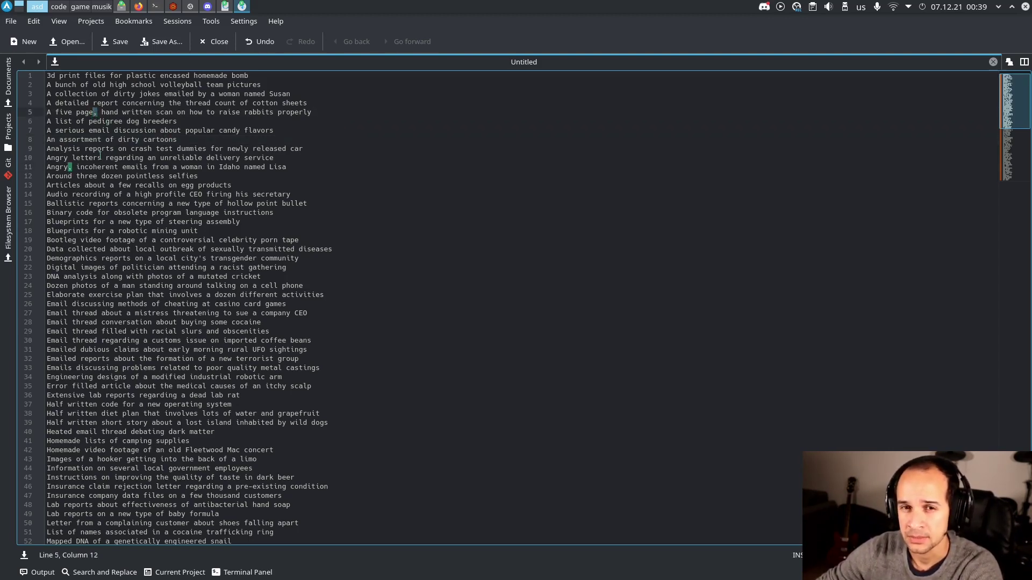
{"action": "key", "text": "ctrl+r"}
Try the plain find bar with @, then close it
{"action": "left_click", "coordinate": [115, 185]}
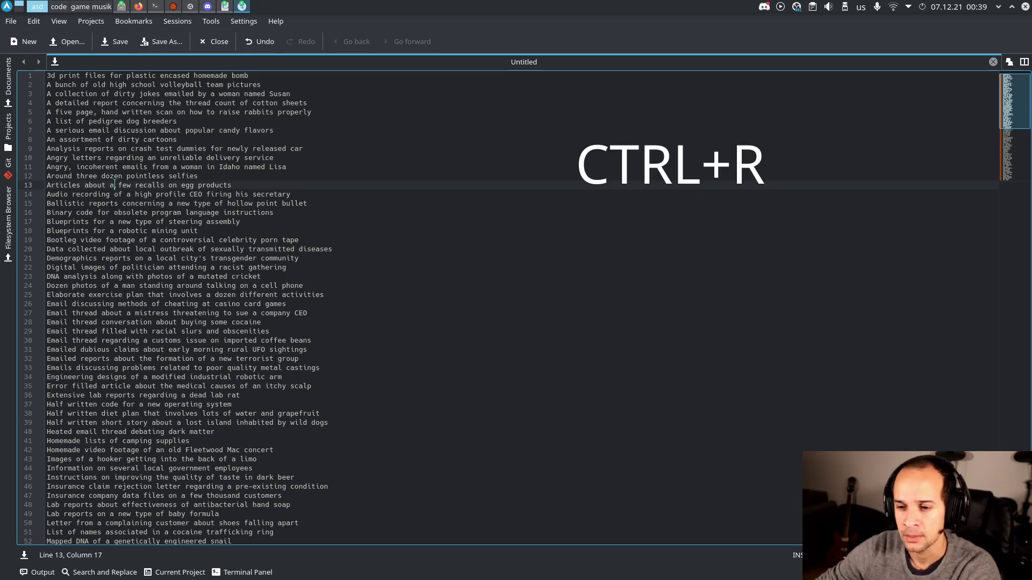
{"action": "key", "text": "ctrl+r"}
{"action": "type", "text": "@"}
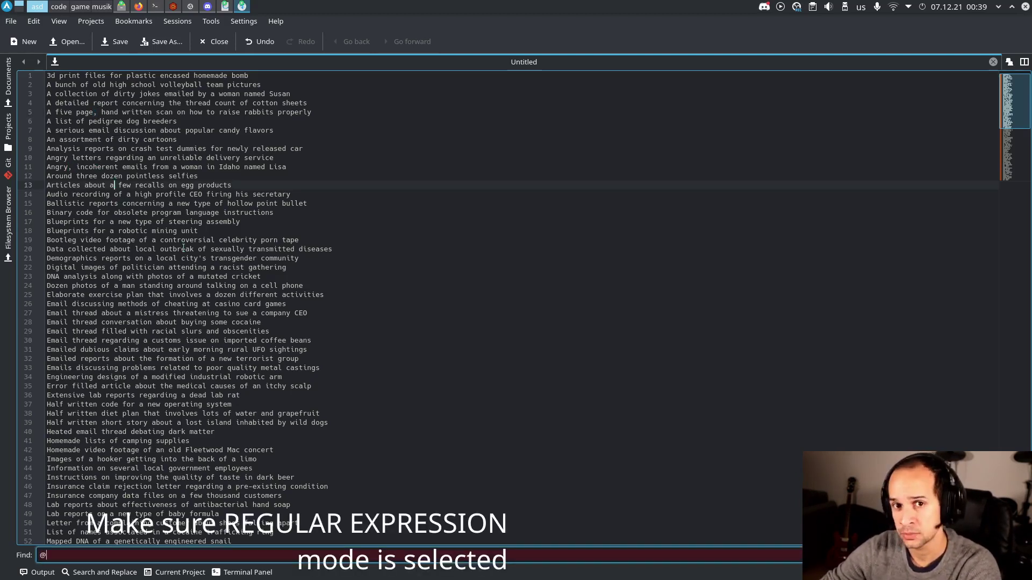
{"action": "left_click", "coordinate": [193, 258]}
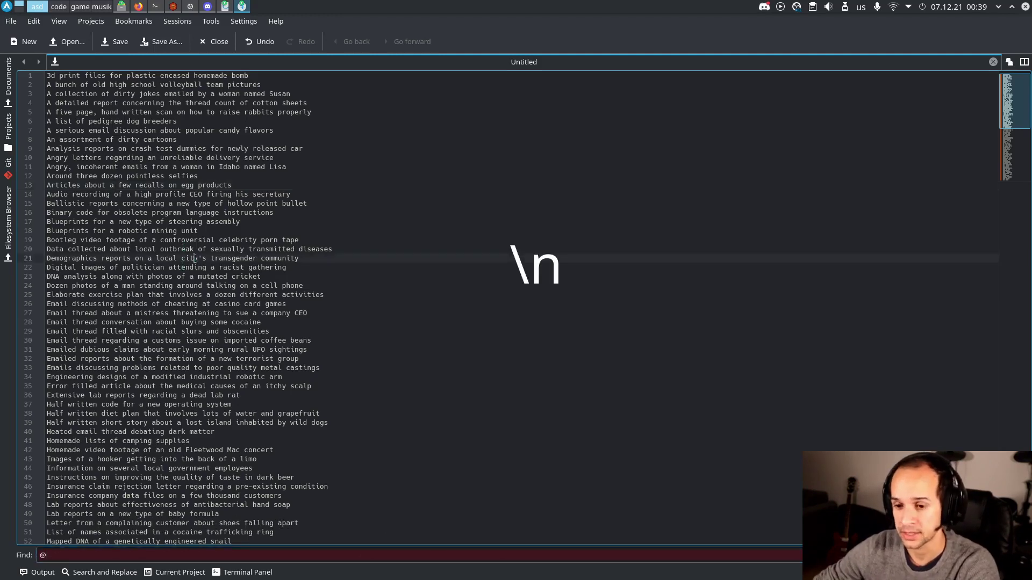
{"action": "key", "text": "Escape"}
Search for the regular expression \n and step through the line-break matches
{"action": "key", "text": "ctrl+r"}
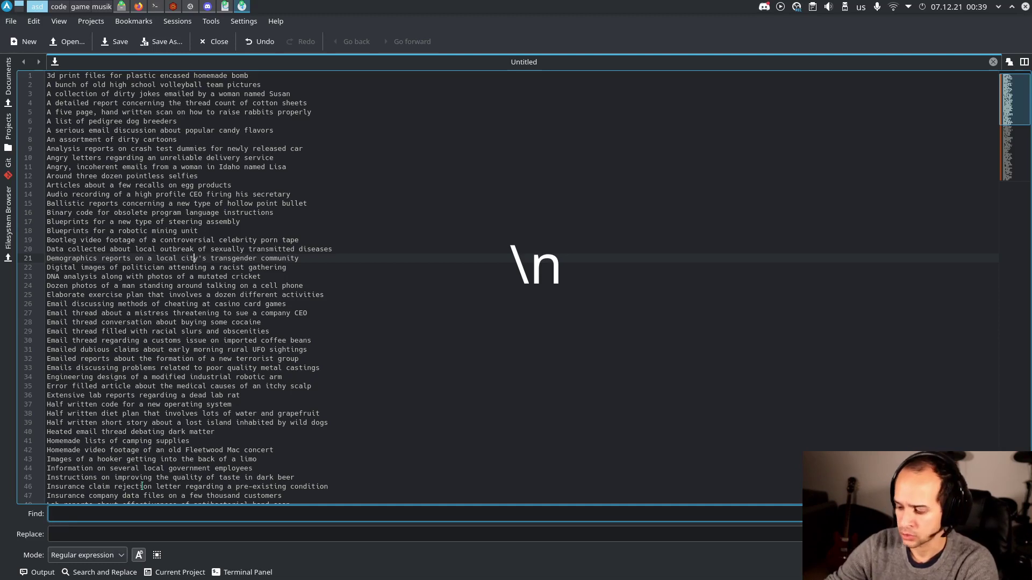
{"action": "type", "text": "\\n"}
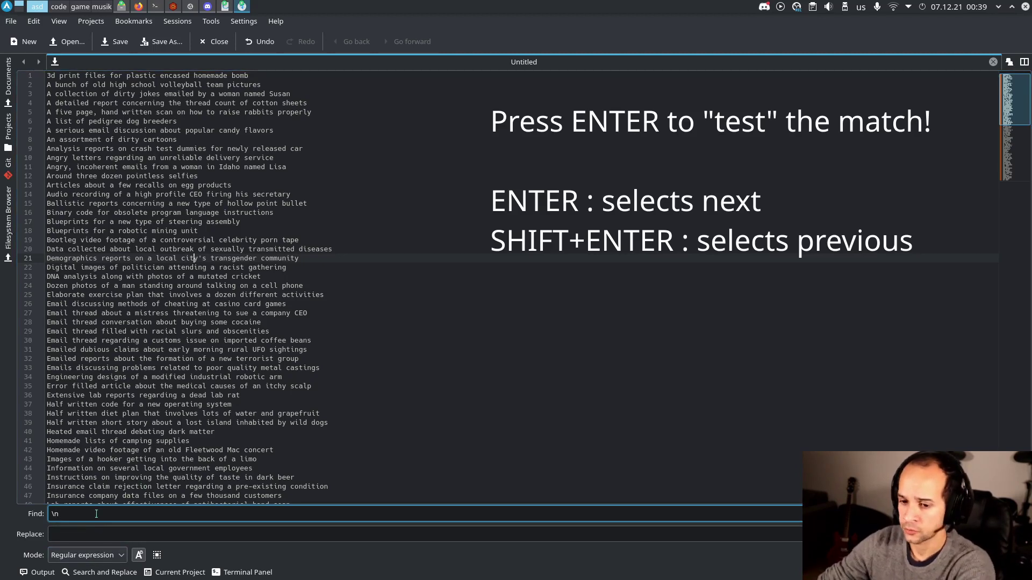
{"action": "key", "text": "Return"}
{"action": "key", "text": "Return"}
{"action": "key", "text": "Return"}
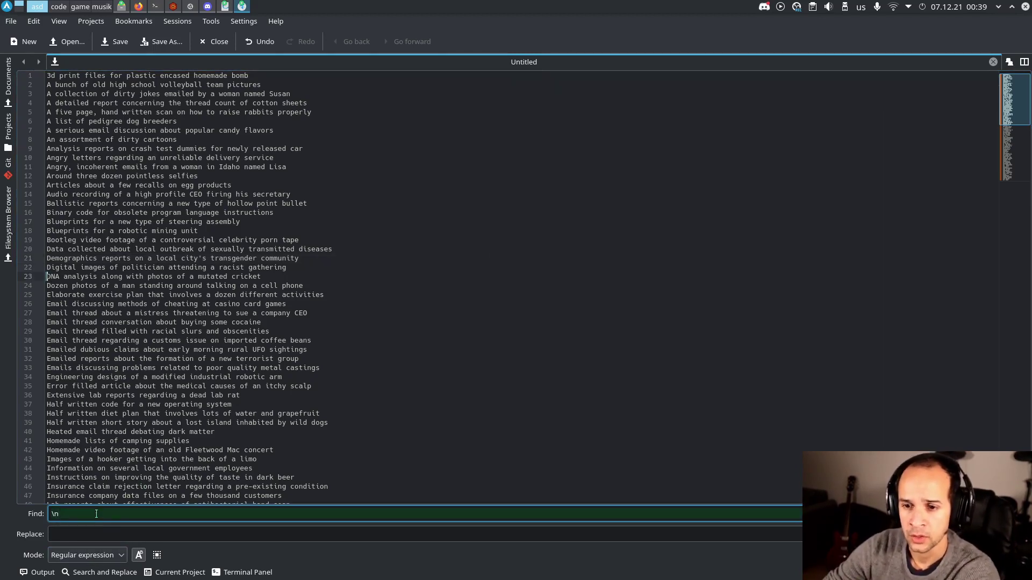
{"action": "key", "text": "Return"}
{"action": "key", "text": "Return"}
{"action": "key", "text": "Return"}
{"action": "key", "text": "Return"}
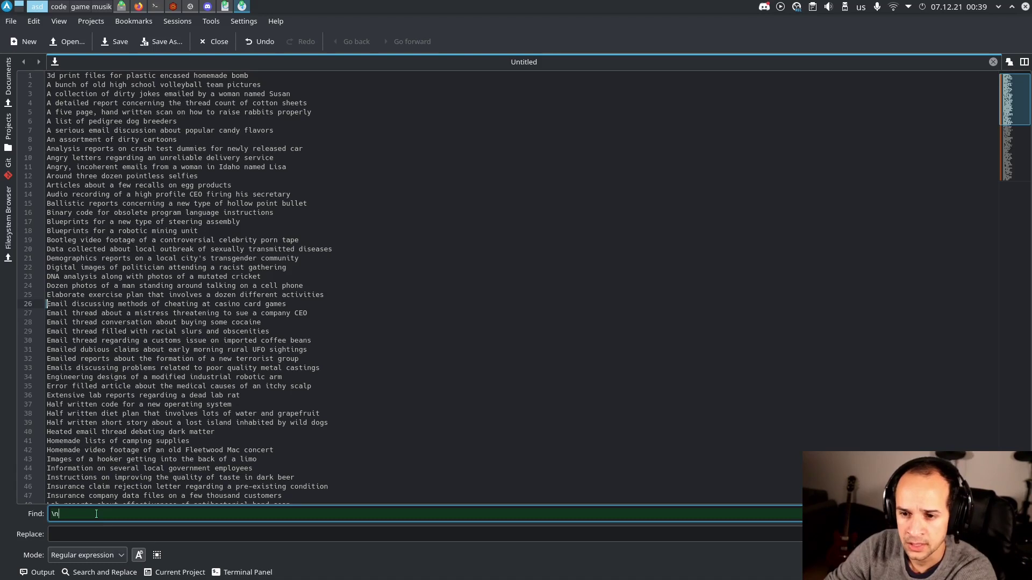
{"action": "key", "text": "Return"}
{"action": "key", "text": "Return"}
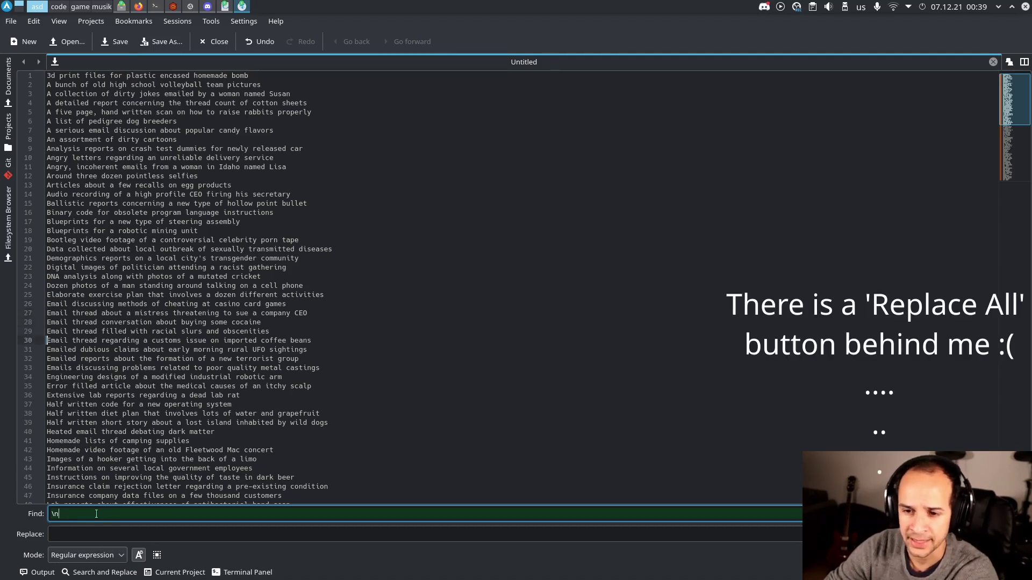
Replace every line break with @ and select the resulting single-line list
{"action": "left_click", "coordinate": [91, 531]}
{"action": "type", "text": "@"}
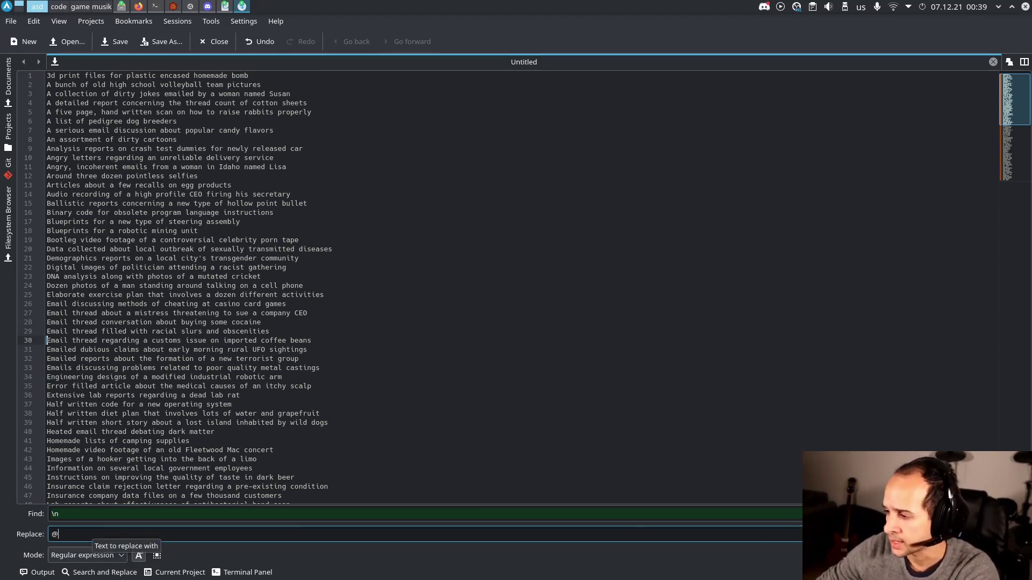
{"action": "key", "text": "alt+Return"}
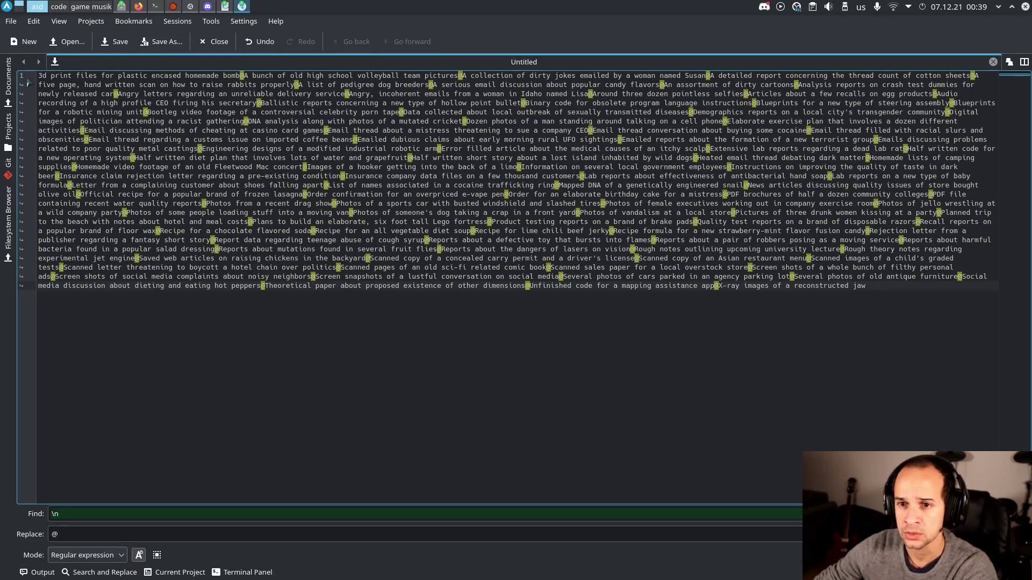
{"action": "left_click_drag", "start_coordinate": [38, 76], "coordinate": [864, 289]}
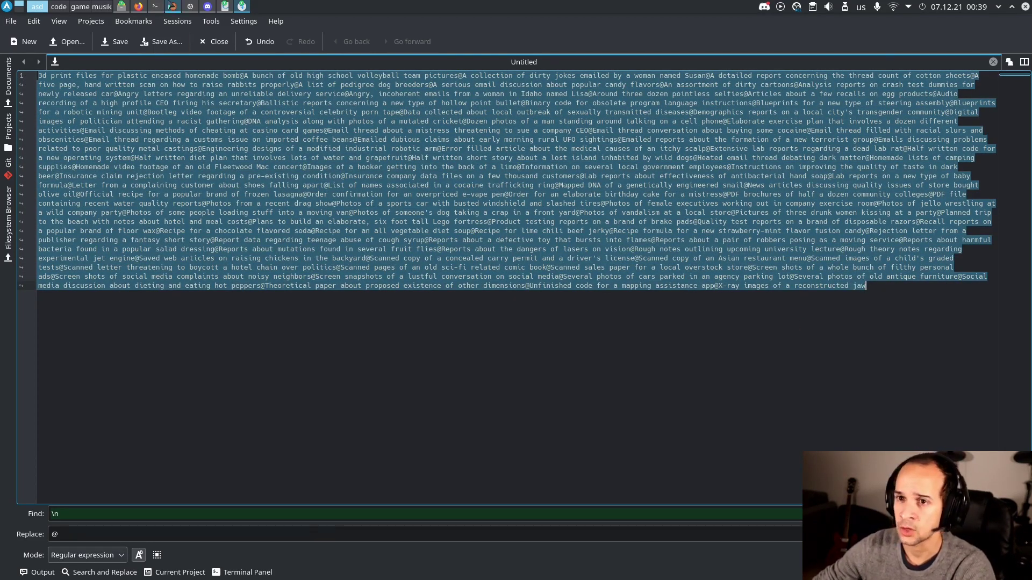
{"action": "key", "text": "alt+Tab"}
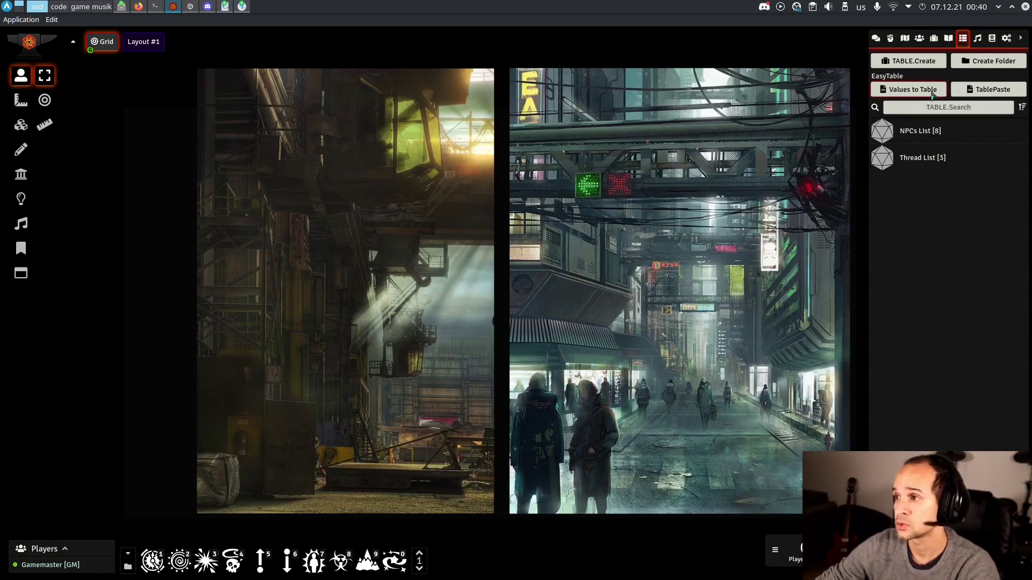
Paste the @-joined list into the Values field of a new EasyTable from Values form
{"action": "left_click", "coordinate": [931, 90]}
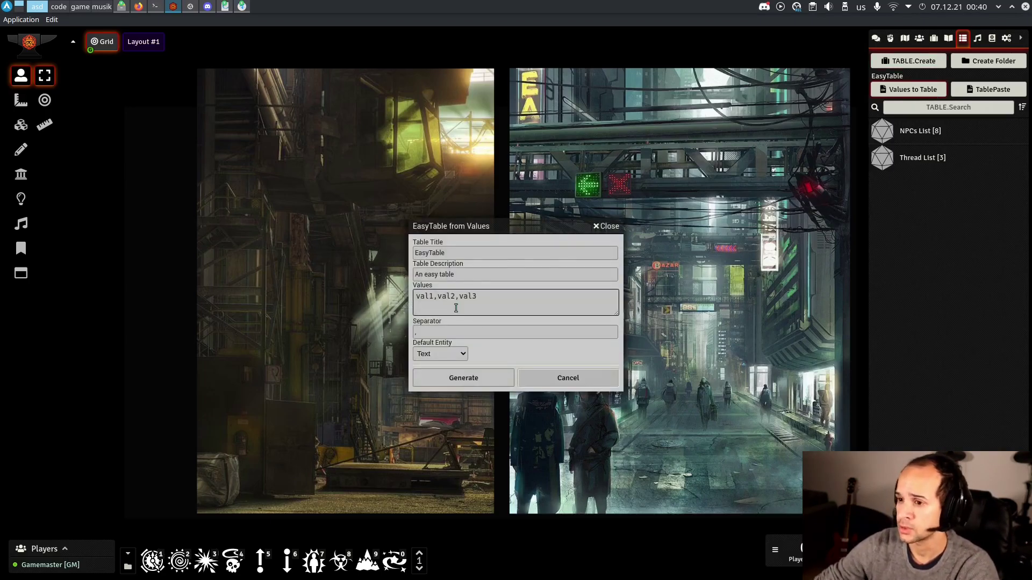
{"action": "triple_click", "coordinate": [507, 304]}
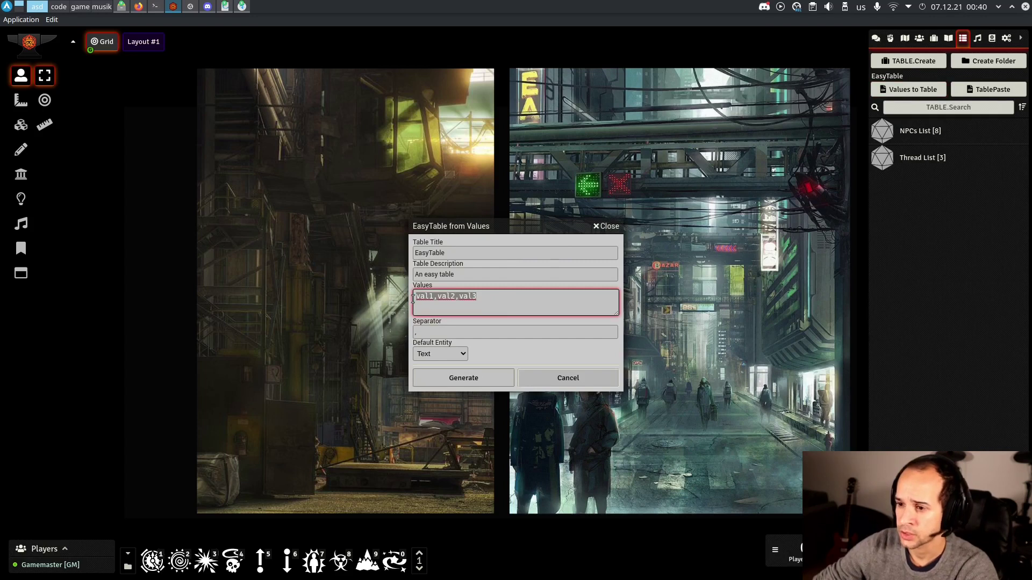
{"action": "key", "text": "ctrl+v"}
Set the separator to @, title the table 'Bits of Data' and generate it
{"action": "left_click", "coordinate": [511, 331]}
{"action": "key", "text": "BackSpace"}
{"action": "type", "text": "@"}
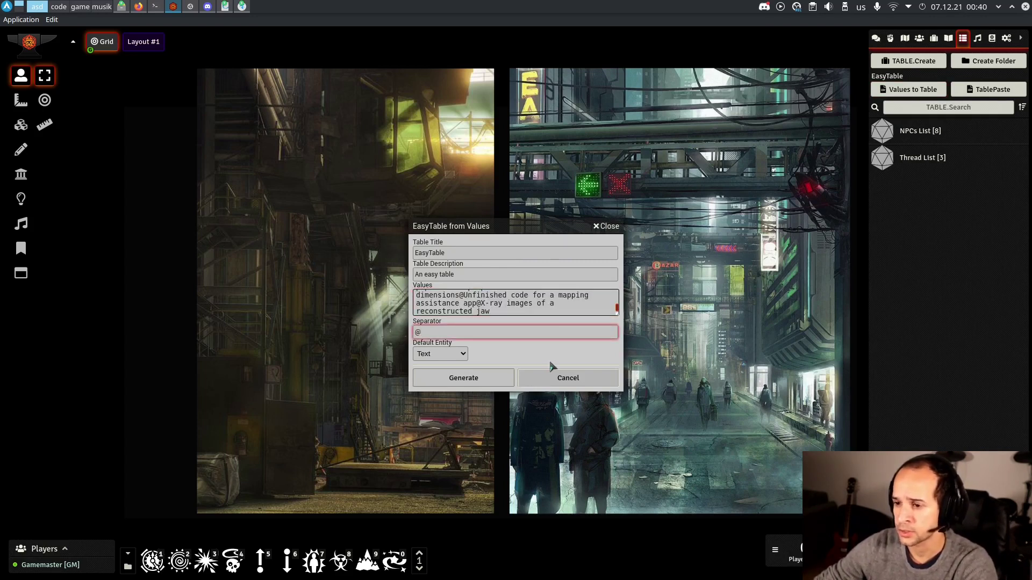
{"action": "double_click", "coordinate": [499, 253]}
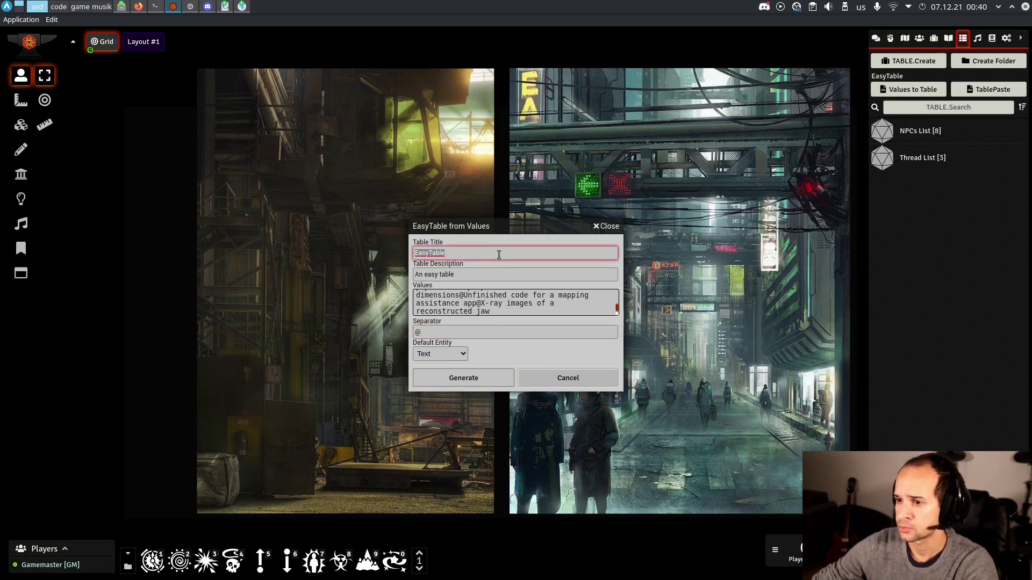
{"action": "type", "text": "Bits ofd"}
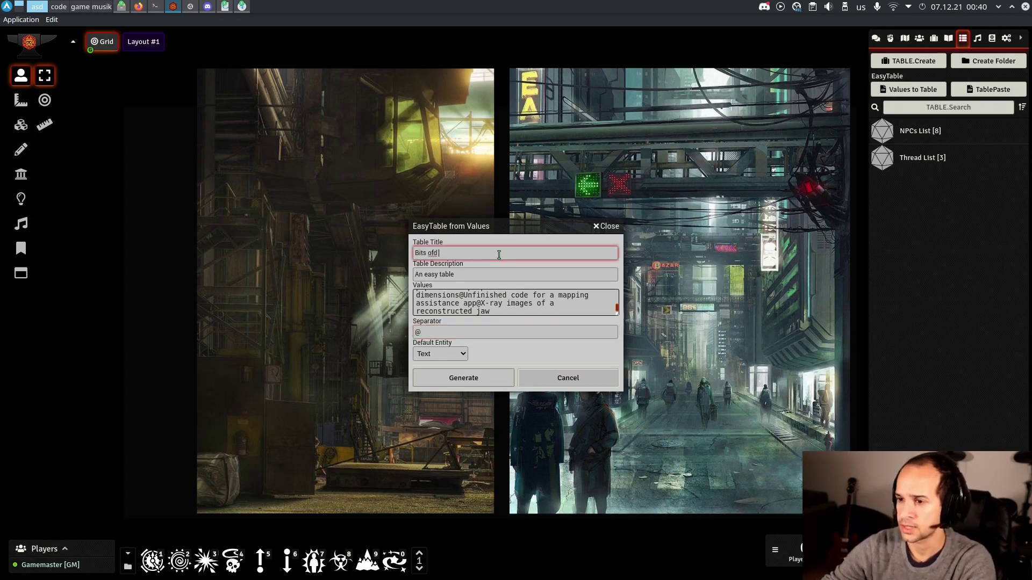
{"action": "key", "text": "BackSpace"}
{"action": "type", "text": "Data"}
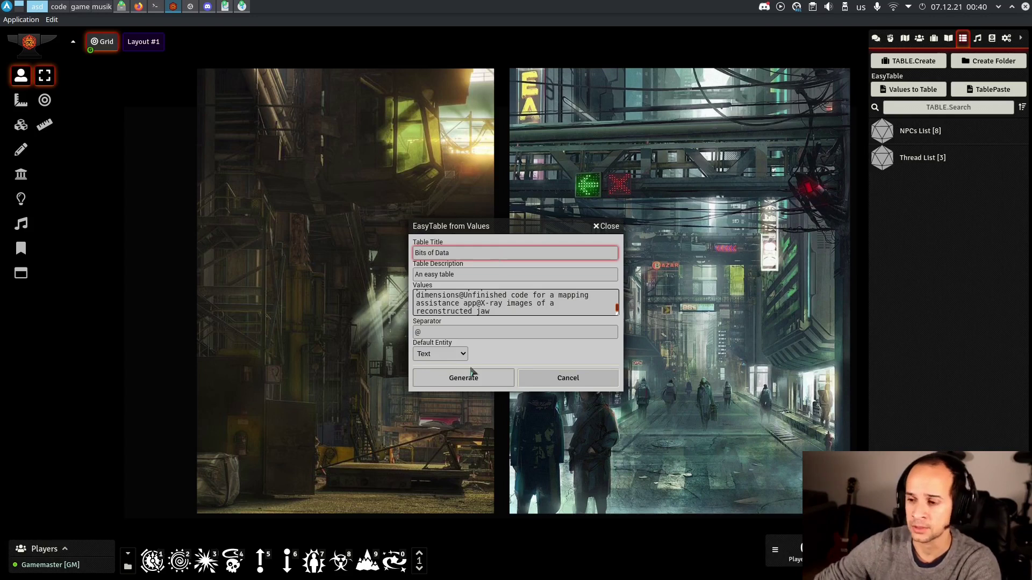
{"action": "left_click", "coordinate": [472, 376]}
Open the Bits of Data table, review its 100 results and test-roll it once
{"action": "left_click", "coordinate": [935, 184]}
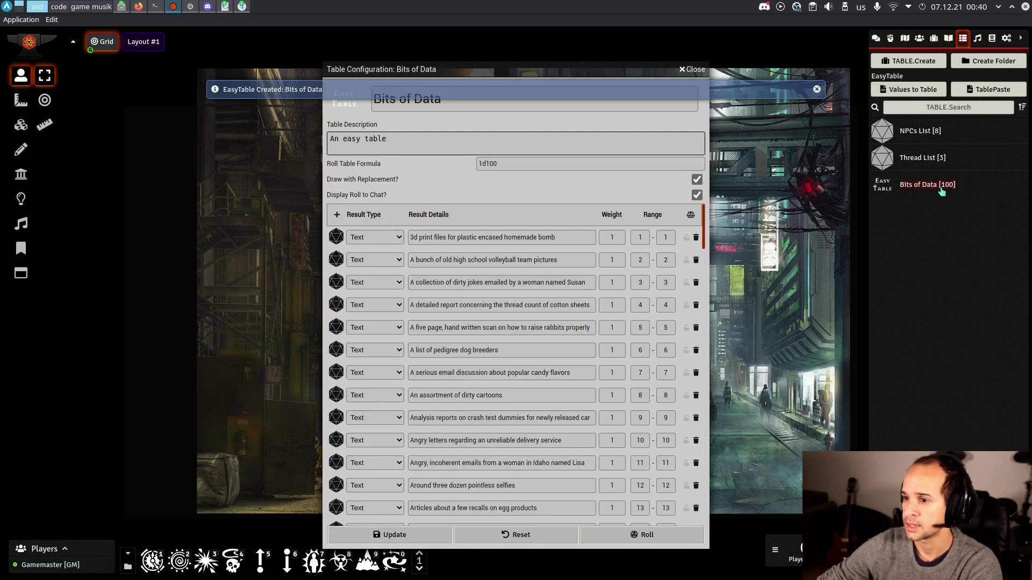
{"action": "scroll", "coordinate": [505, 370], "scroll_direction": "down", "scroll_amount": 20}
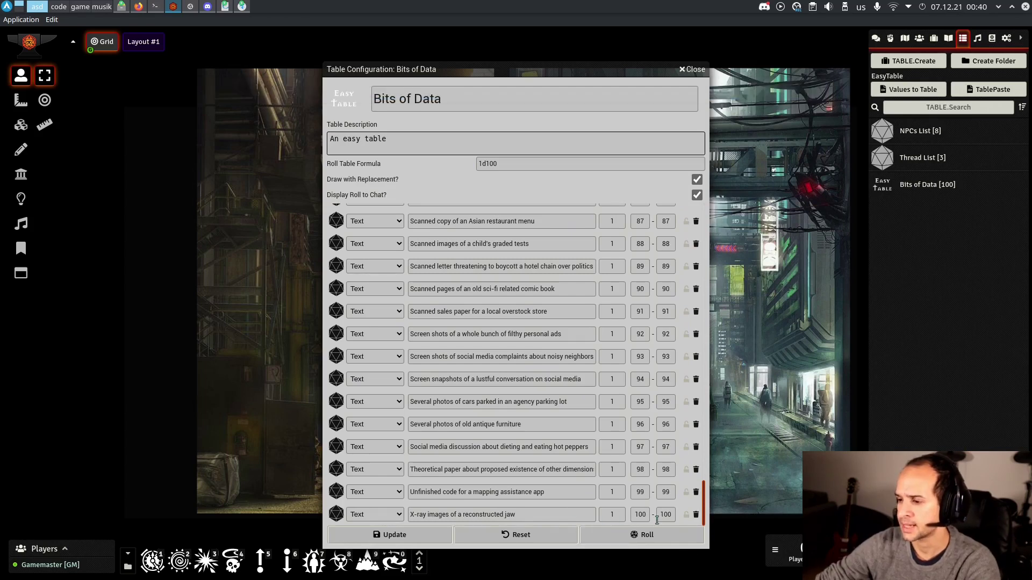
{"action": "left_click", "coordinate": [626, 532]}
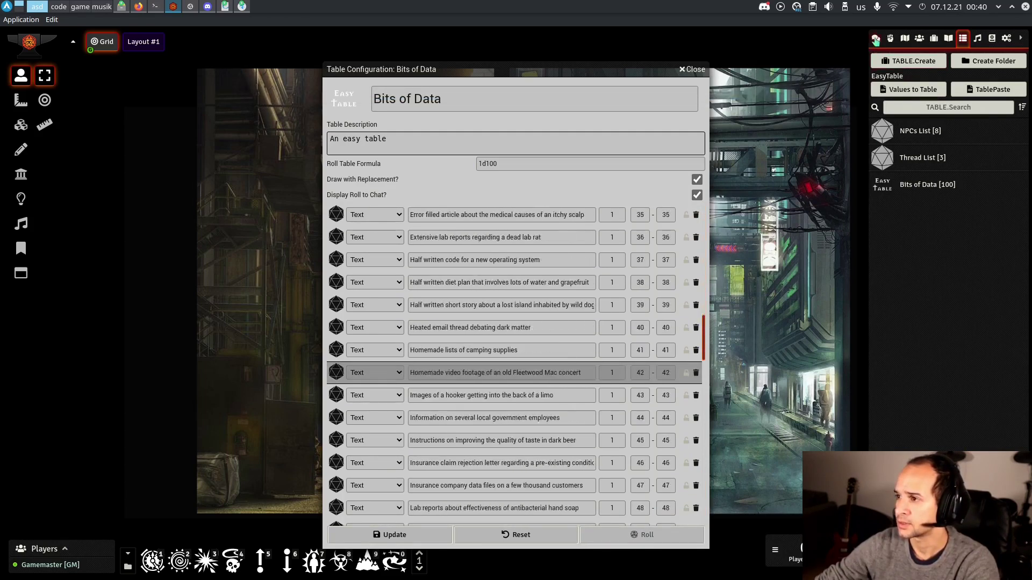